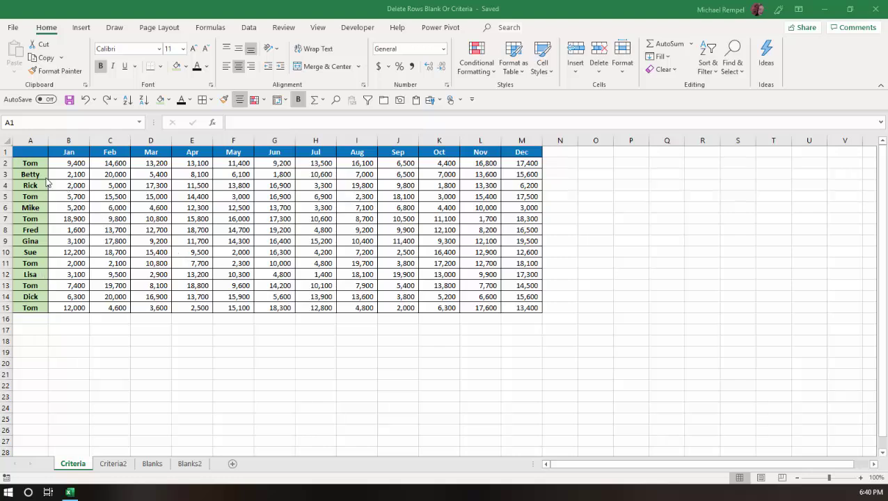
Step: Find all cells in A2:A15 of the Criteria sheet matching the name in A2, and visit the individual matches
{"action": "left_click_drag", "start_coordinate": [30, 162], "coordinate": [25, 307]}
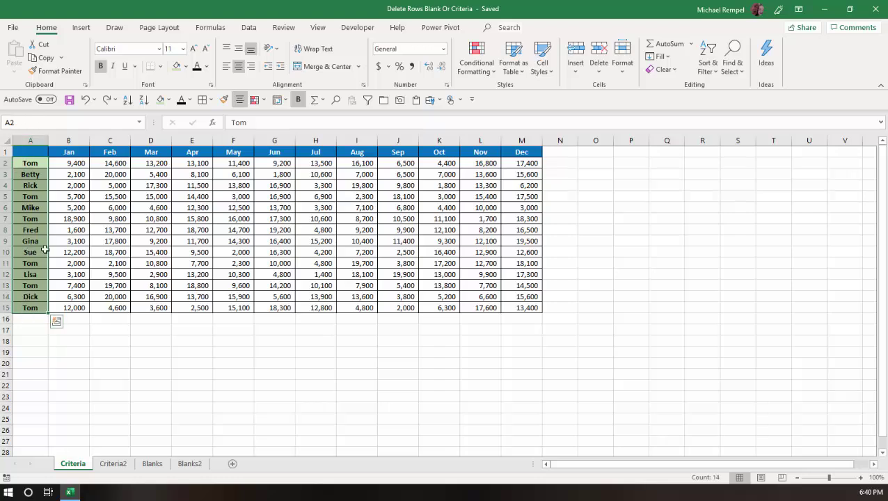
{"action": "key", "text": "ctrl+f"}
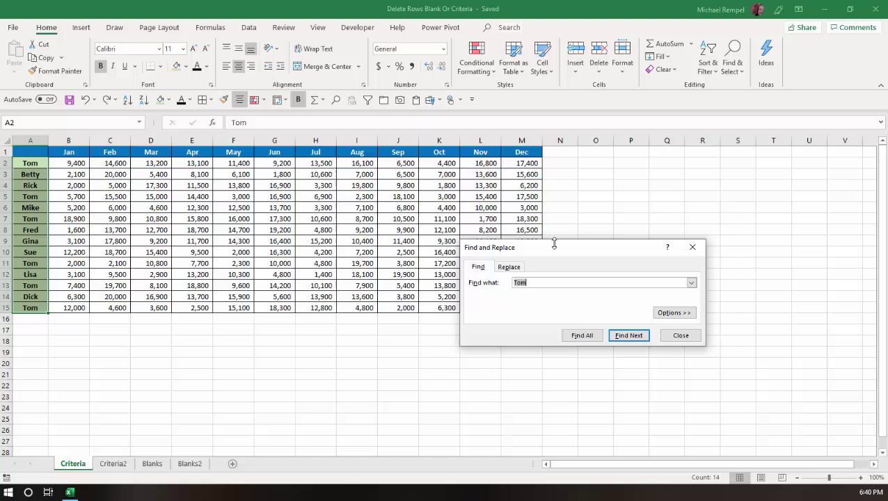
{"action": "left_click_drag", "start_coordinate": [546, 246], "coordinate": [458, 168]}
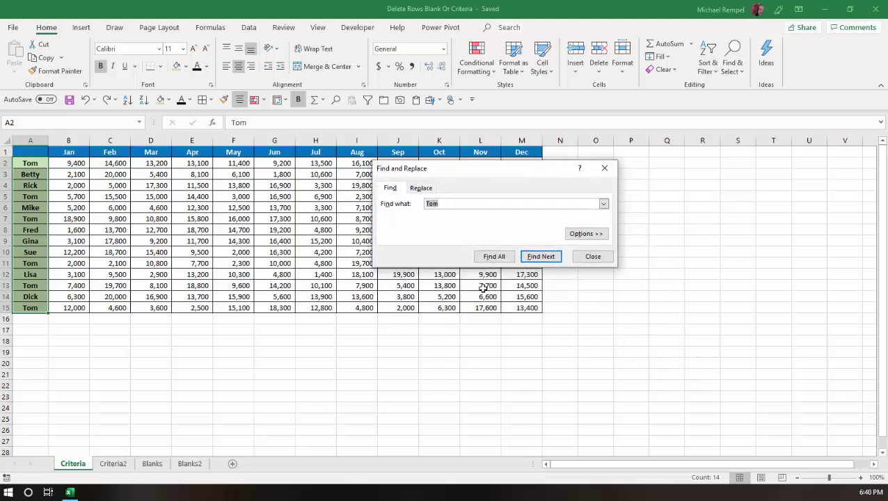
{"action": "left_click", "coordinate": [493, 257]}
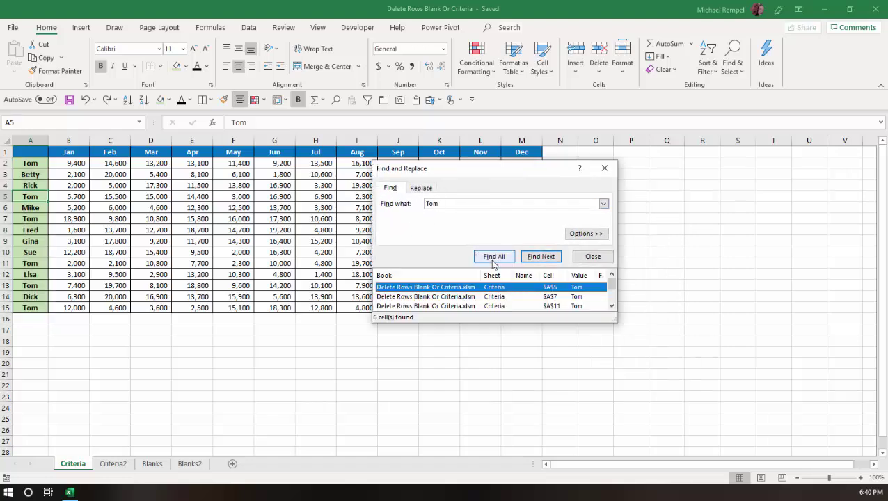
{"action": "left_click_drag", "start_coordinate": [470, 322], "coordinate": [473, 399]}
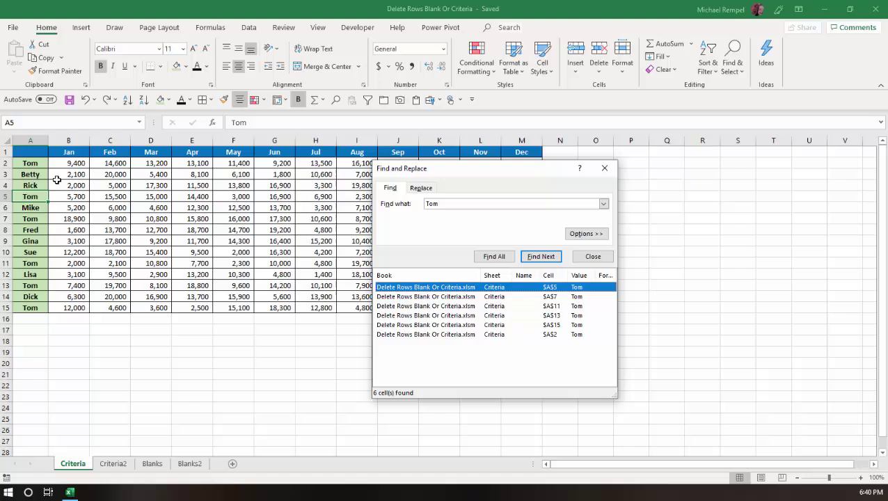
{"action": "left_click", "coordinate": [440, 297]}
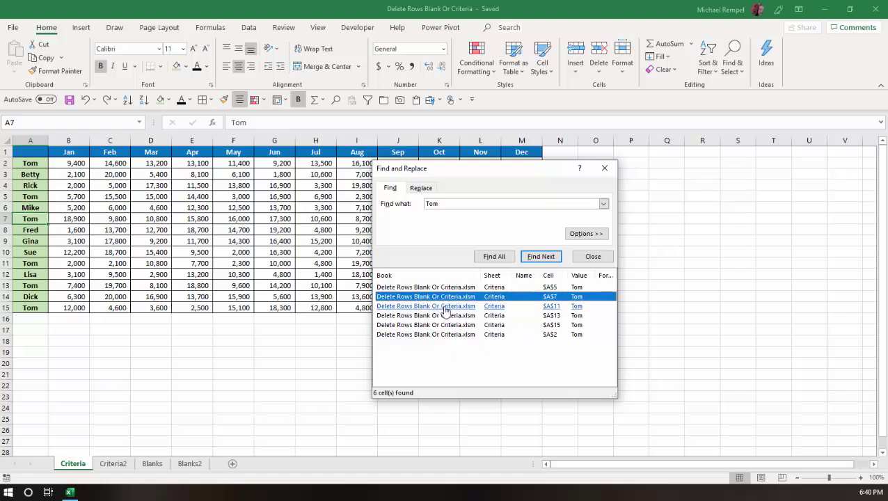
{"action": "left_click", "coordinate": [444, 306]}
{"action": "left_click", "coordinate": [451, 316]}
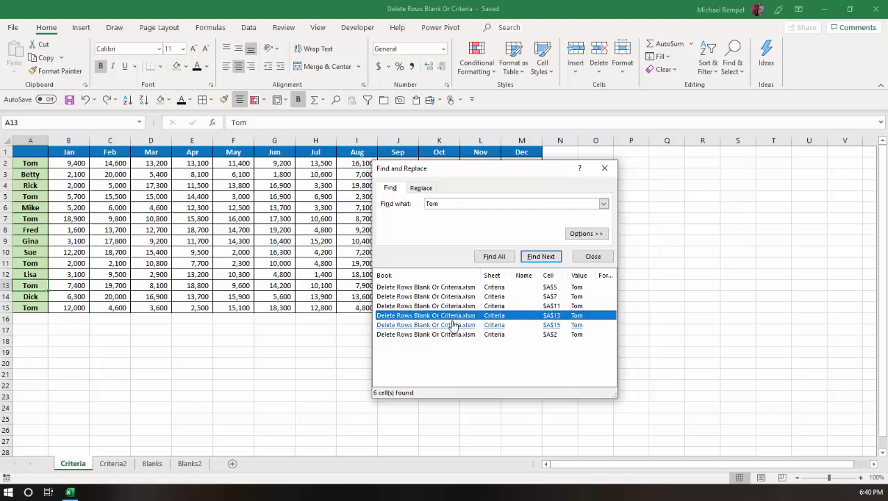
{"action": "left_click", "coordinate": [452, 325]}
{"action": "left_click", "coordinate": [453, 334]}
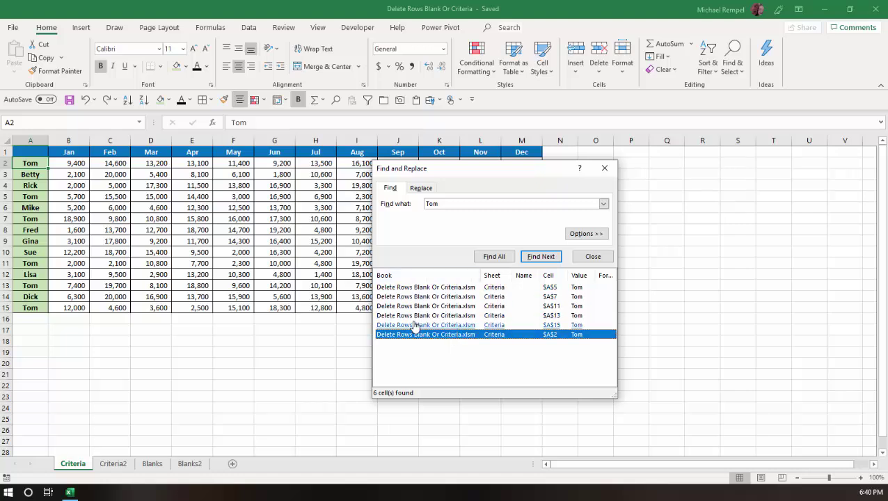
Step: Select all found cells in column A and delete their entire rows
{"action": "left_click", "coordinate": [419, 287]}
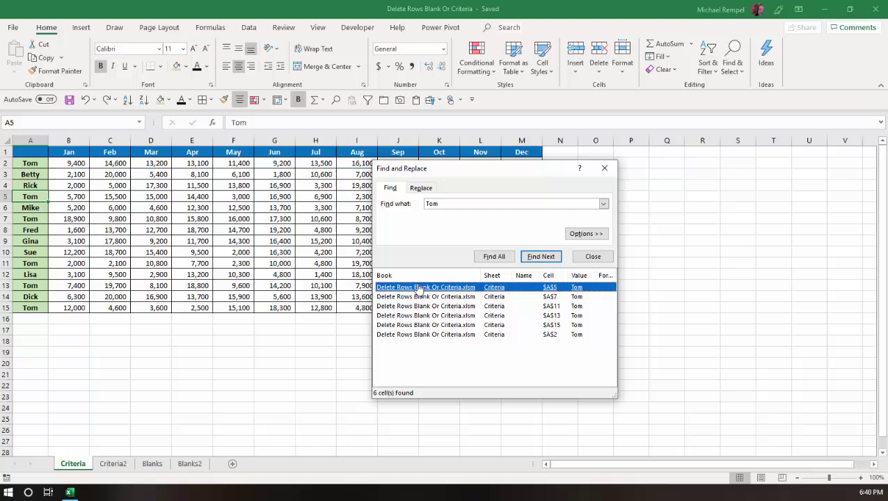
{"action": "left_click", "coordinate": [425, 335], "text": "shift"}
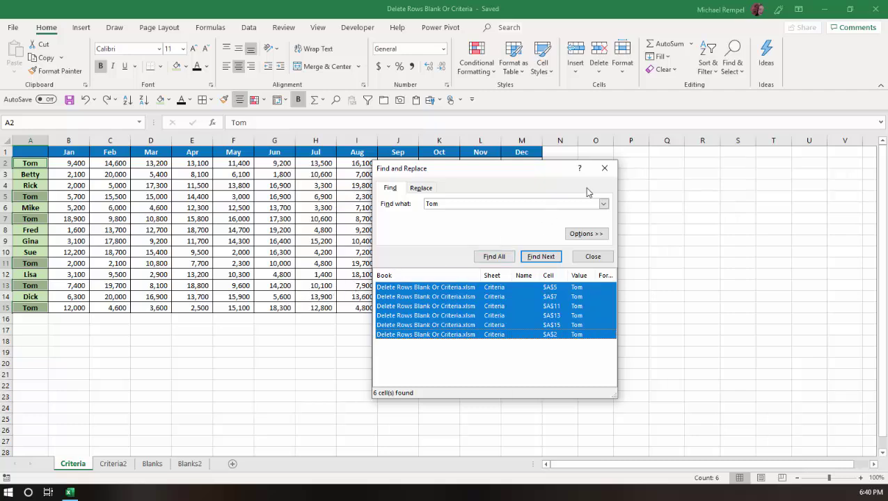
{"action": "left_click", "coordinate": [604, 169]}
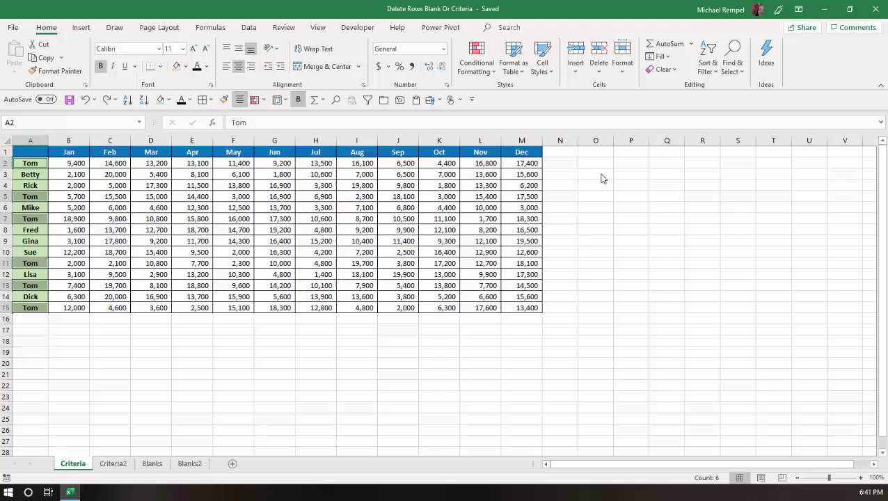
{"action": "key", "text": "ctrl+minus"}
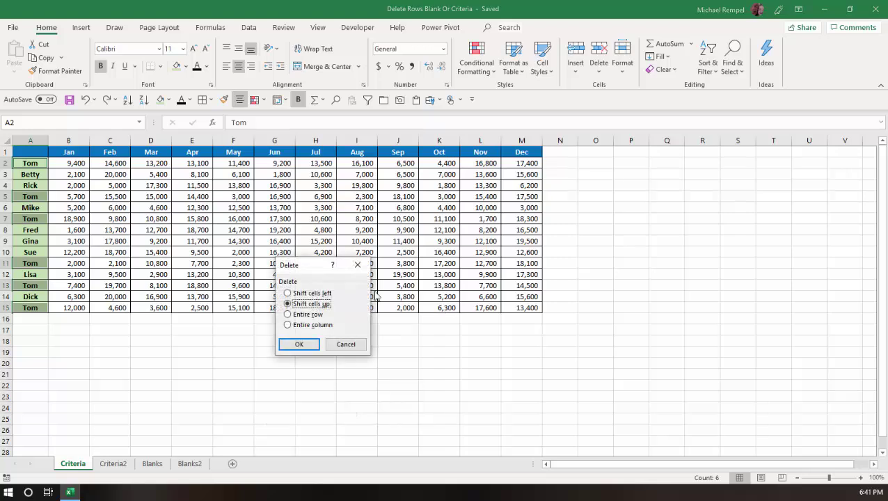
{"action": "left_click", "coordinate": [288, 315]}
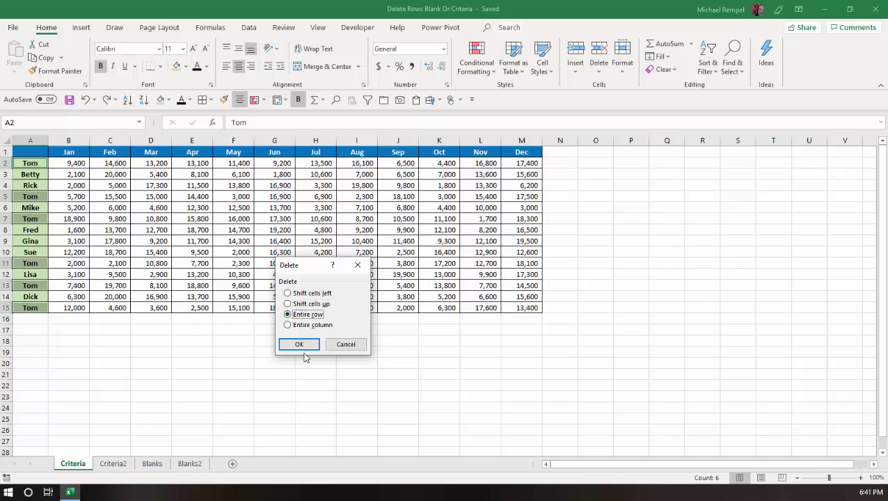
{"action": "left_click", "coordinate": [299, 345]}
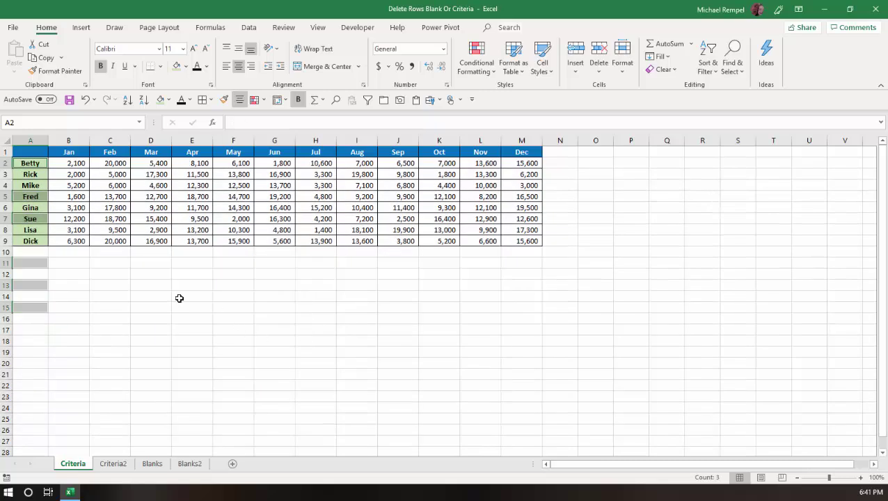
{"action": "left_click", "coordinate": [179, 298]}
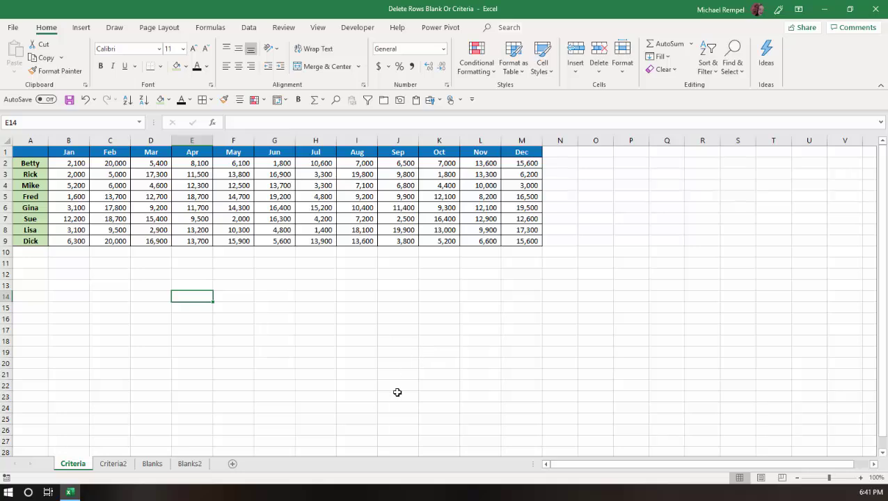
Step: On the Criteria2 sheet, find all header cells in B1:O1 matching the name in B1
{"action": "left_click", "coordinate": [109, 464]}
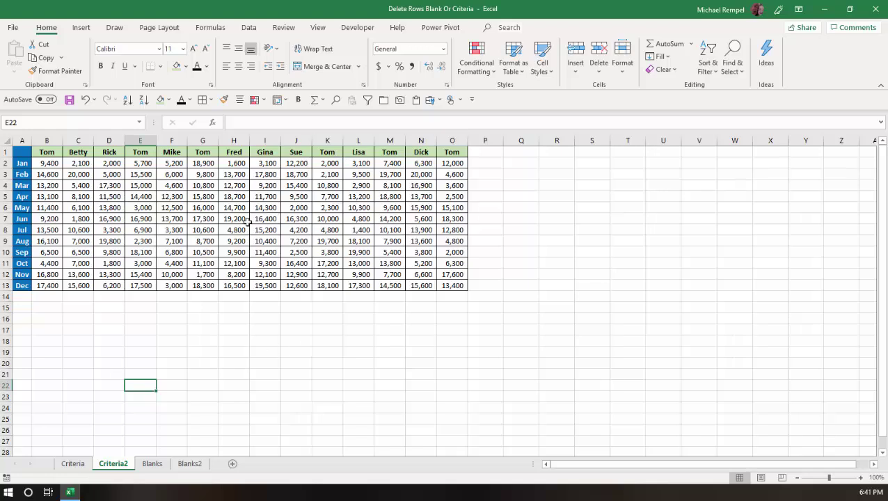
{"action": "left_click_drag", "start_coordinate": [52, 153], "coordinate": [457, 146]}
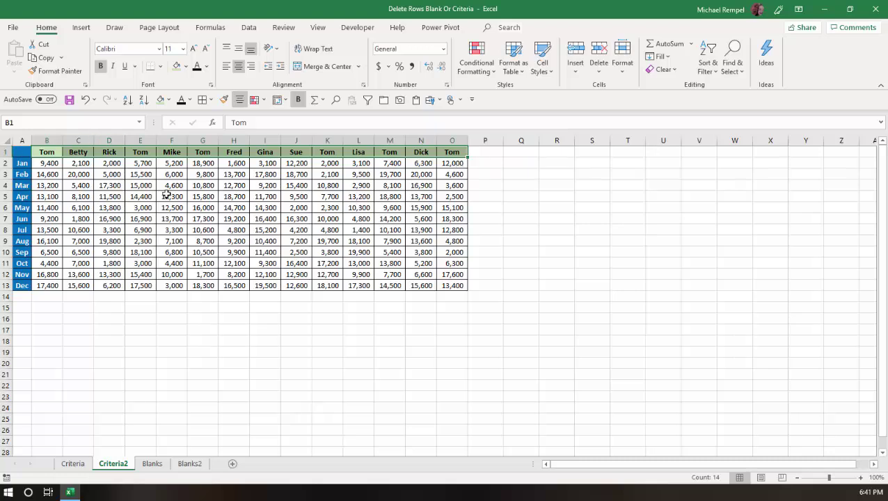
{"action": "key", "text": "ctrl+f"}
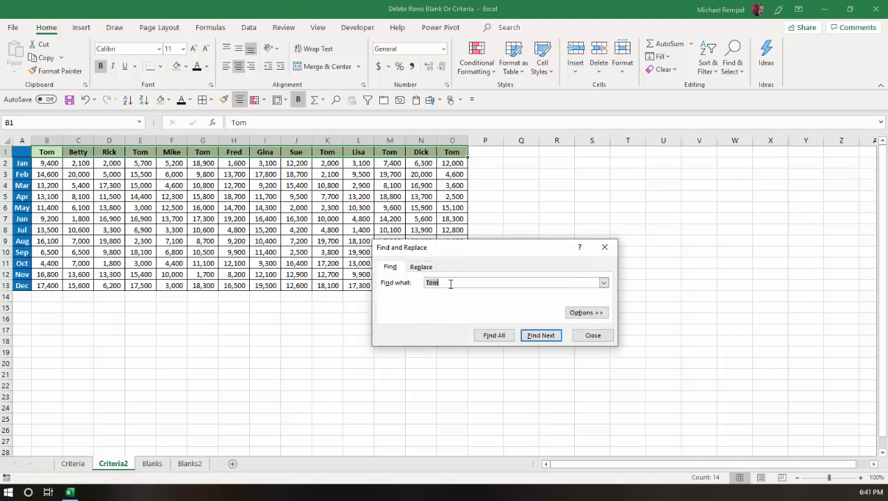
{"action": "left_click", "coordinate": [492, 335]}
{"action": "left_click_drag", "start_coordinate": [477, 249], "coordinate": [530, 176]}
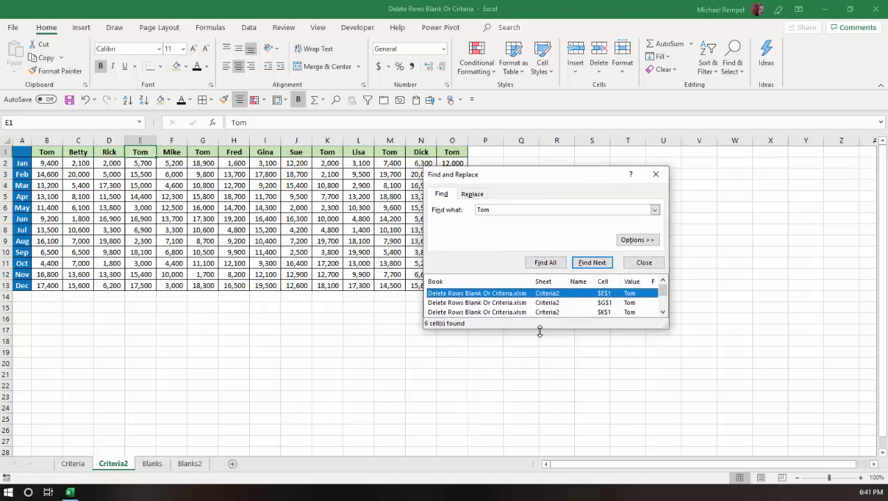
{"action": "left_click_drag", "start_coordinate": [539, 332], "coordinate": [550, 404]}
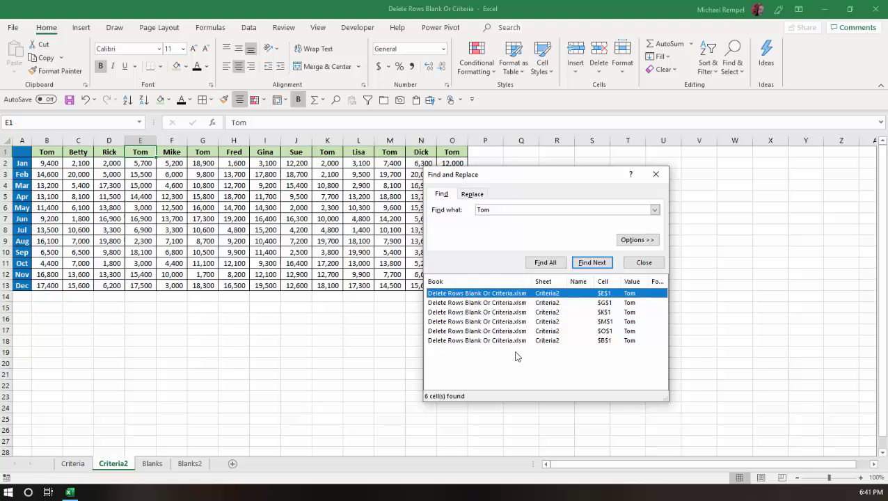
Step: Select all found header cells in row 1 and delete their entire columns
{"action": "key", "text": "ctrl+a"}
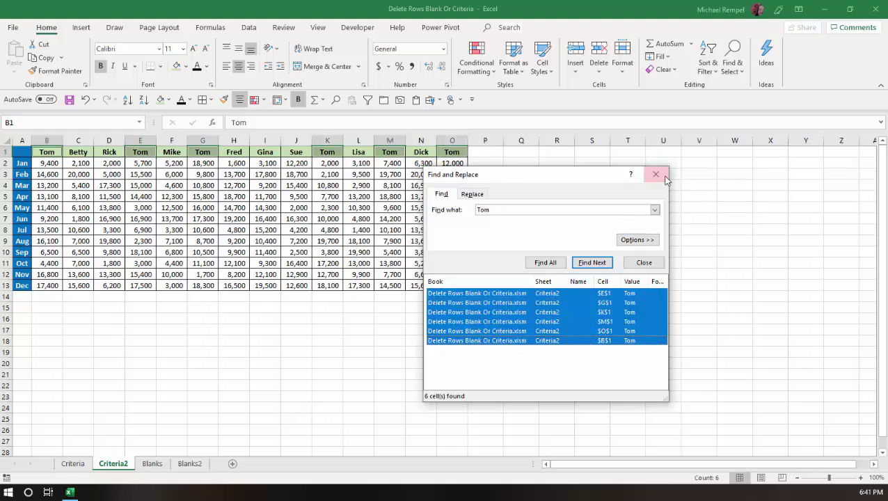
{"action": "left_click", "coordinate": [656, 173]}
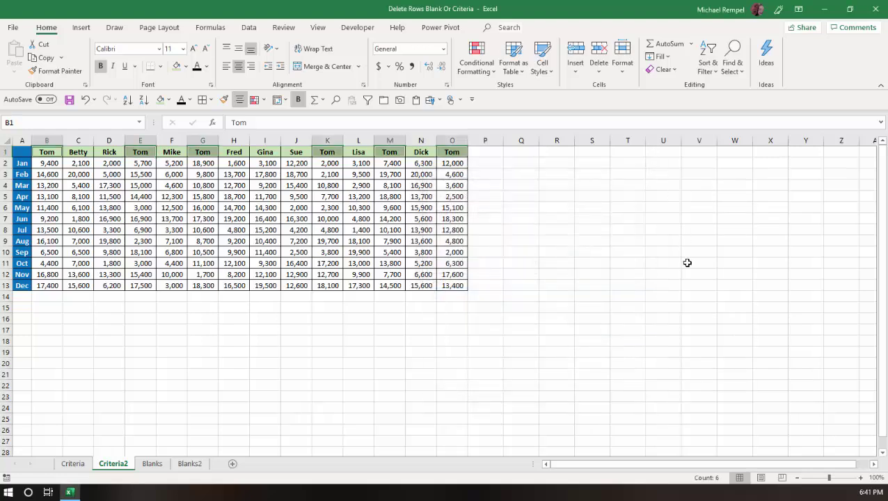
{"action": "key", "text": "ctrl+minus"}
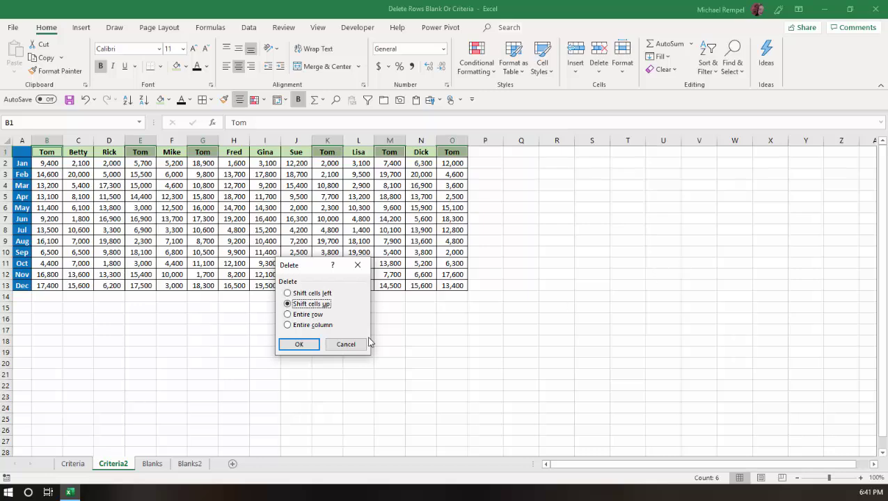
{"action": "left_click", "coordinate": [288, 325]}
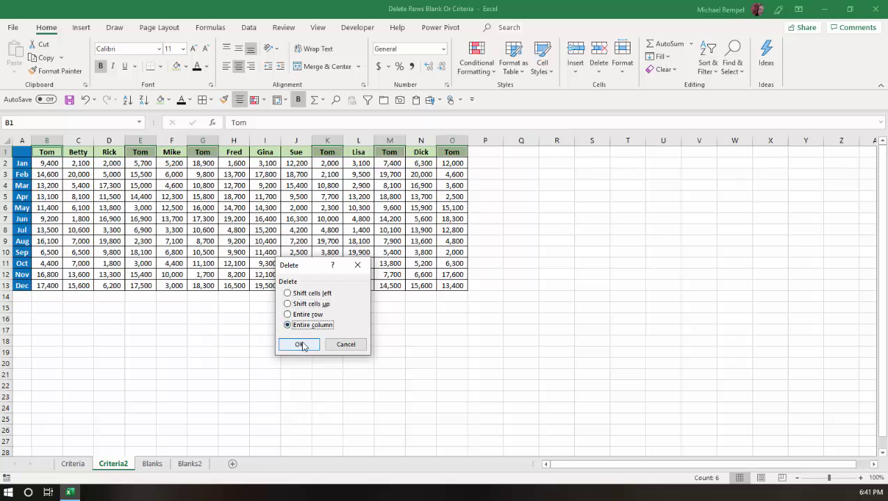
{"action": "left_click", "coordinate": [295, 345]}
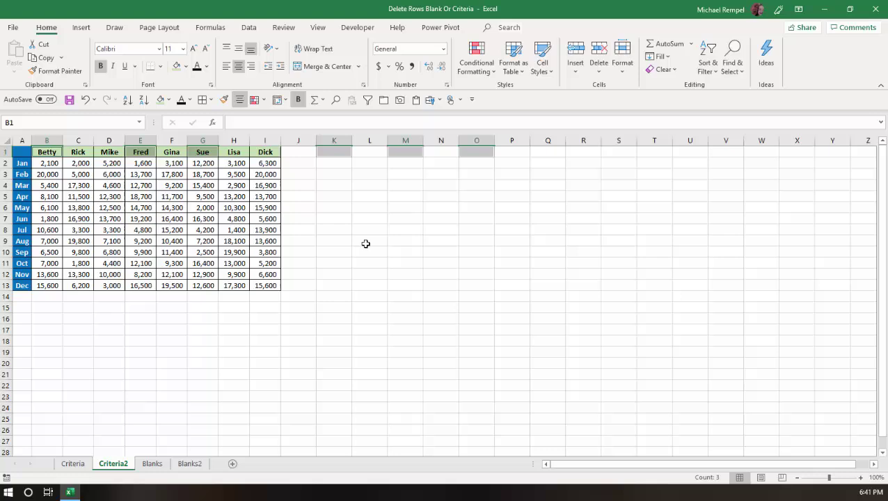
{"action": "left_click", "coordinate": [363, 241]}
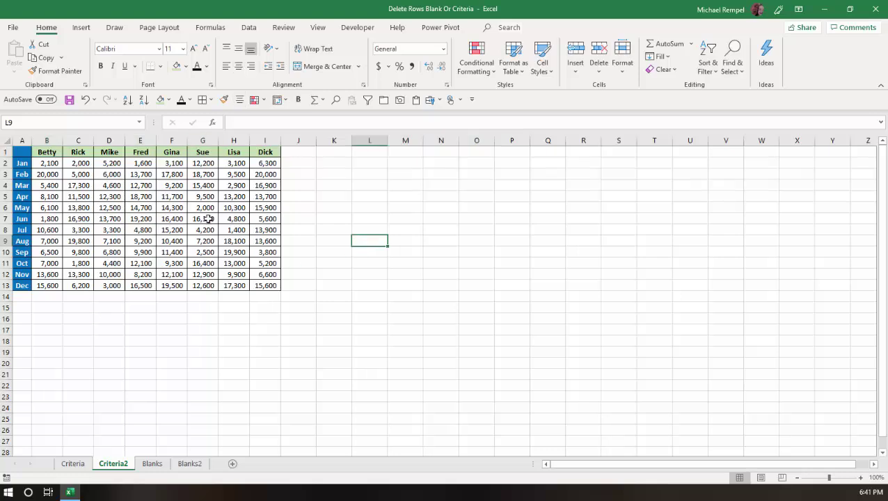
Step: On the Blanks sheet, select only the blank cells in A2:A20 with Go To Special and delete their entire rows
{"action": "left_click", "coordinate": [152, 463]}
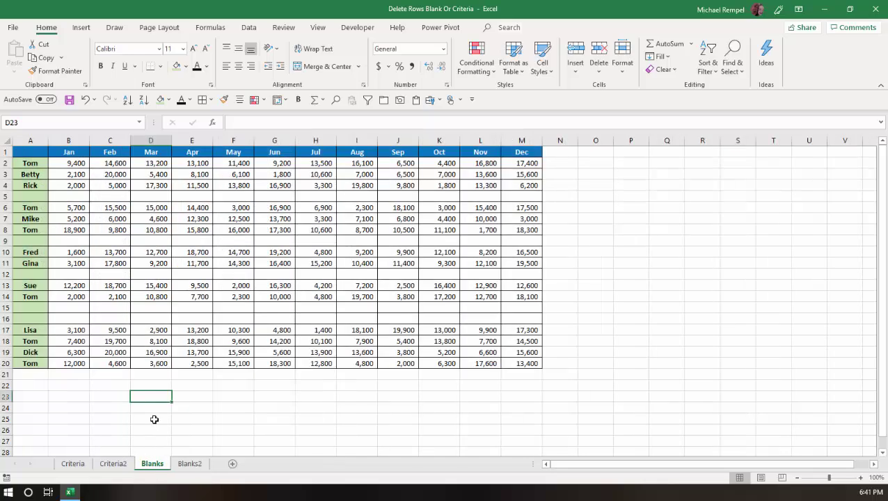
{"action": "left_click", "coordinate": [156, 414]}
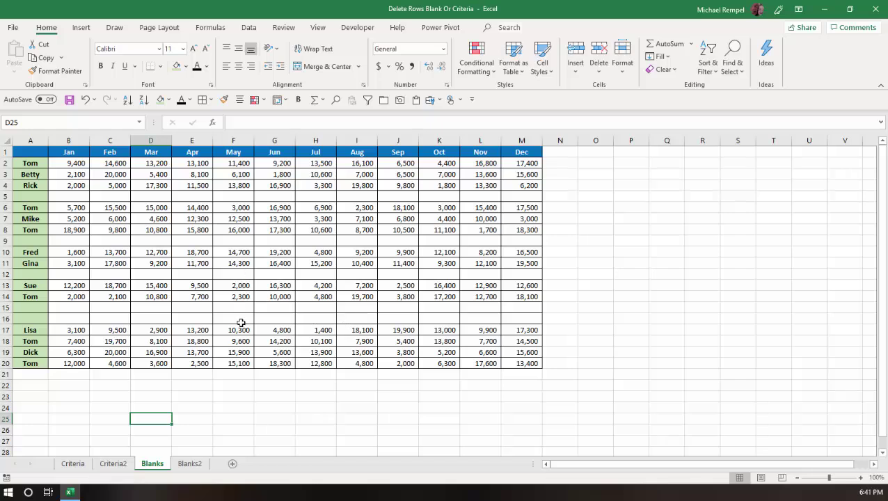
{"action": "left_click", "coordinate": [35, 164]}
{"action": "left_click_drag", "start_coordinate": [42, 185], "coordinate": [34, 363]}
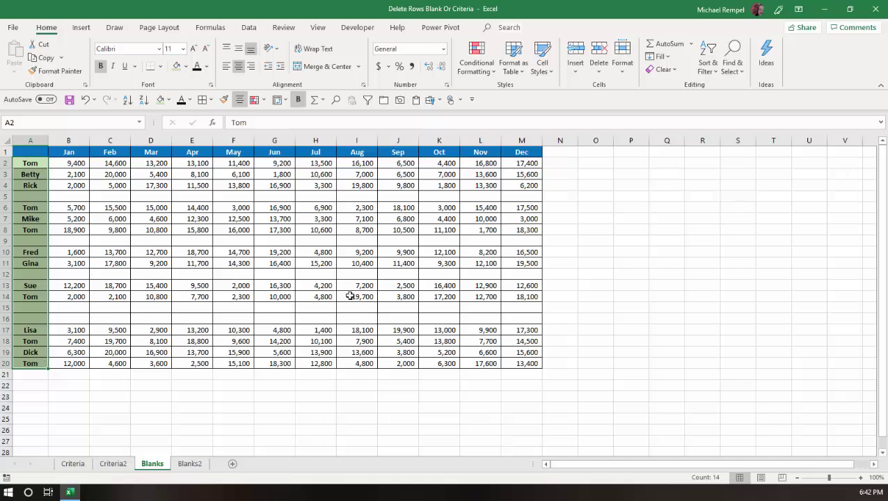
{"action": "key", "text": "F5"}
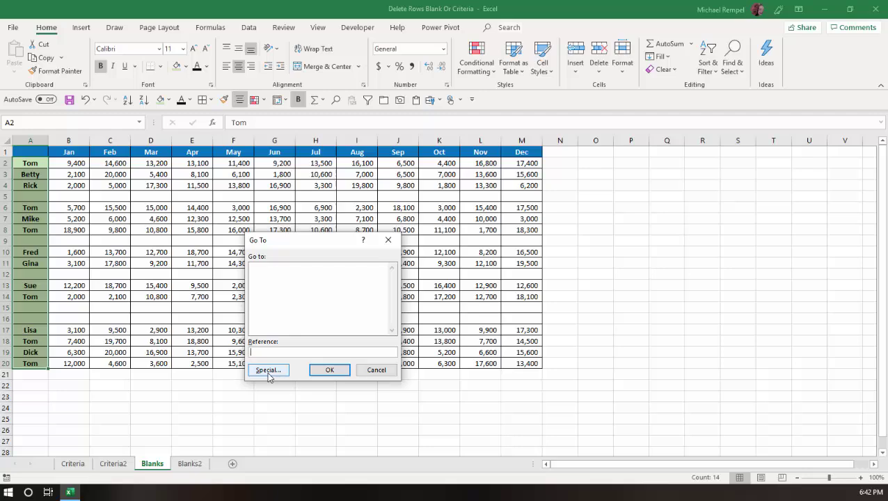
{"action": "key", "text": "alt+s"}
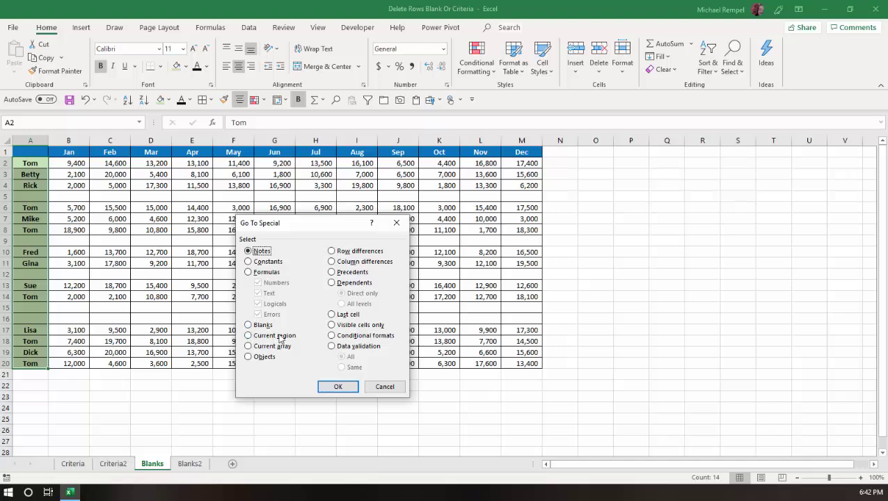
{"action": "key", "text": "alt+k"}
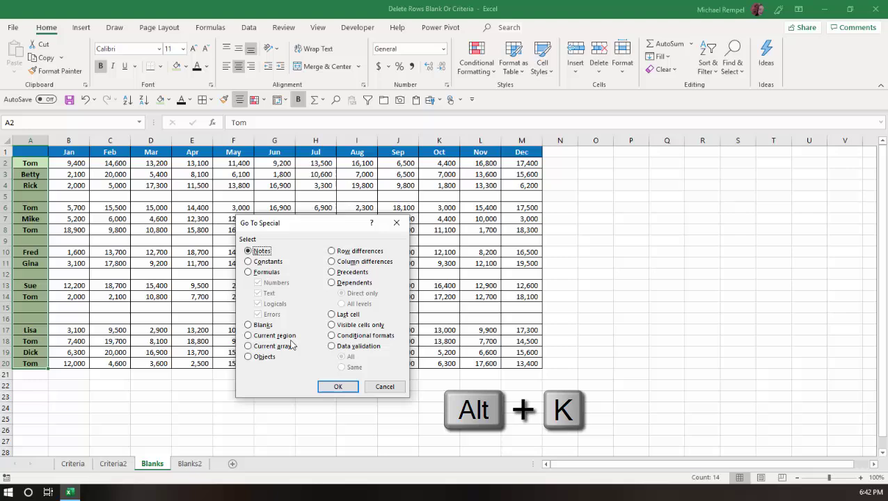
{"action": "key", "text": "Return"}
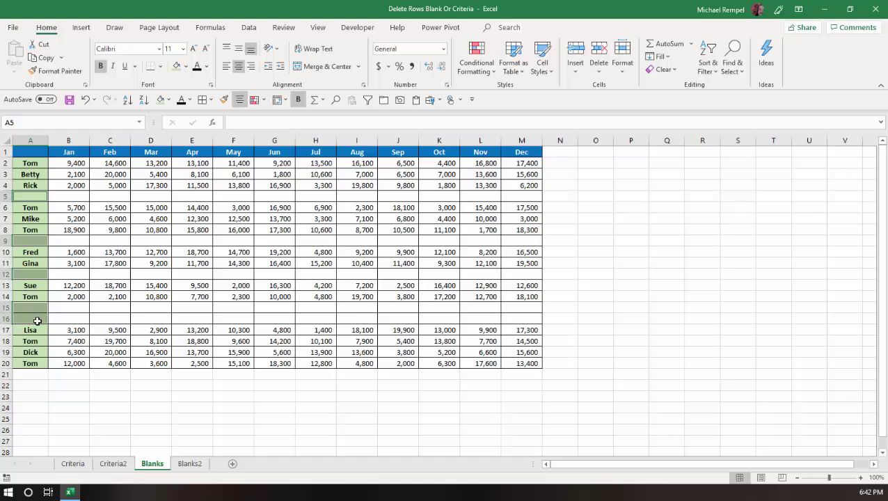
{"action": "key", "text": "ctrl+minus"}
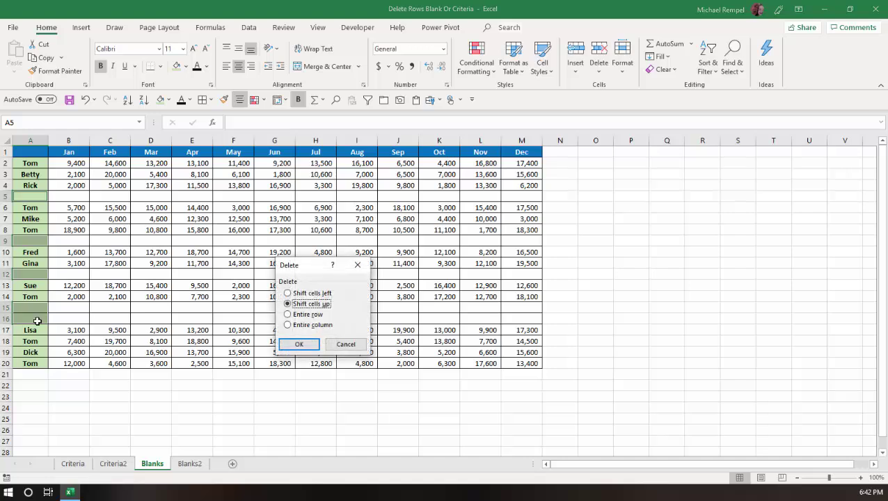
{"action": "left_click", "coordinate": [288, 315]}
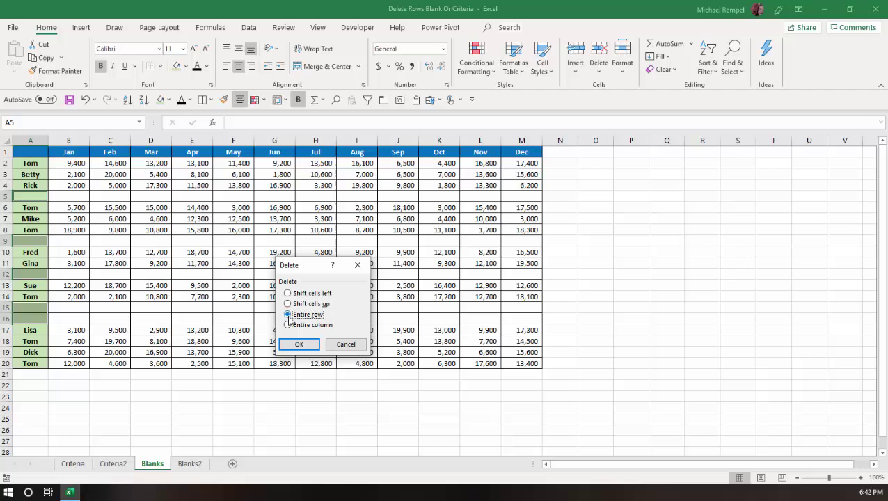
{"action": "left_click", "coordinate": [298, 344]}
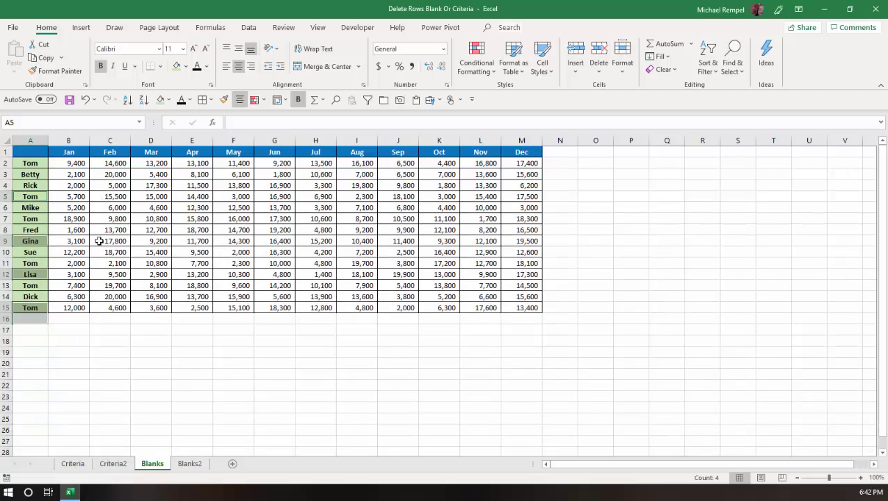
{"action": "left_click_drag", "start_coordinate": [175, 382], "coordinate": [174, 377]}
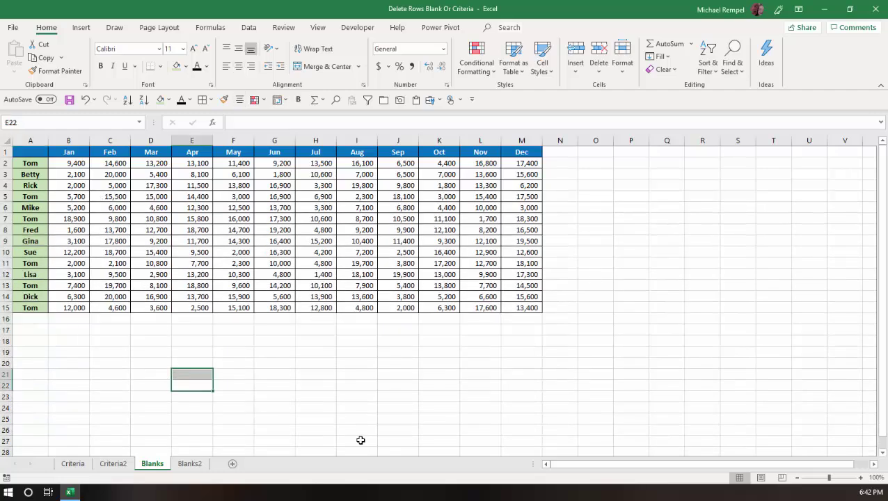
Step: On the Blanks2 sheet, select only the blank header cells in B1:P1 with Go To Special and delete their entire columns
{"action": "left_click", "coordinate": [190, 463]}
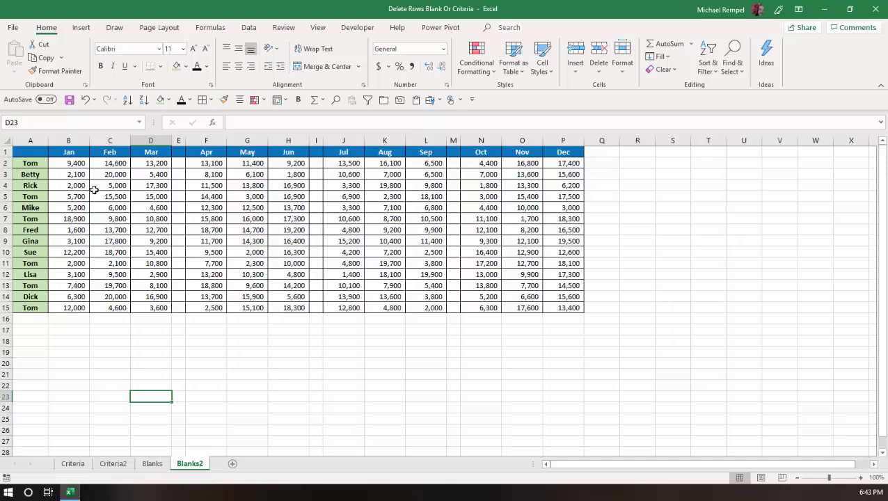
{"action": "left_click_drag", "start_coordinate": [64, 151], "coordinate": [579, 151]}
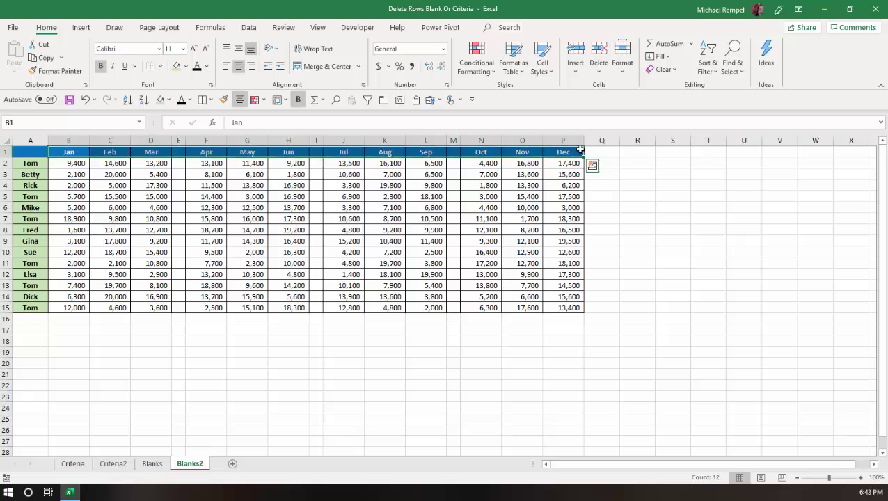
{"action": "key", "text": "ctrl+g"}
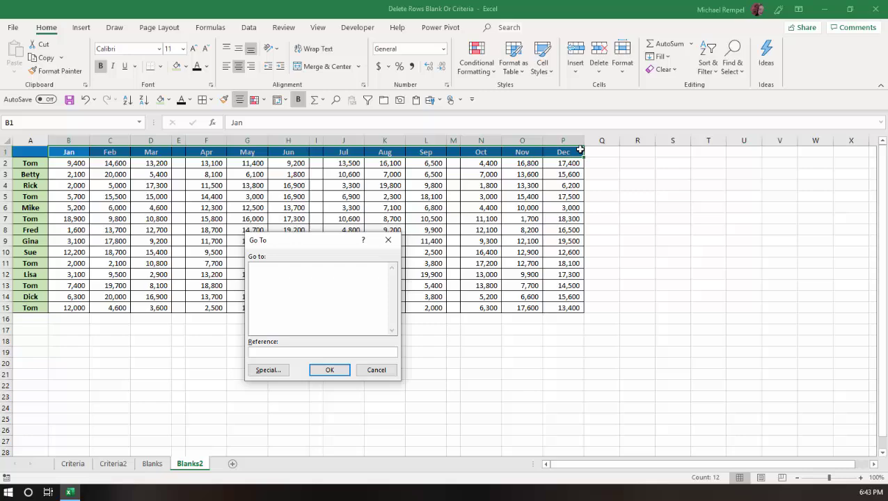
{"action": "key", "text": "alt+s"}
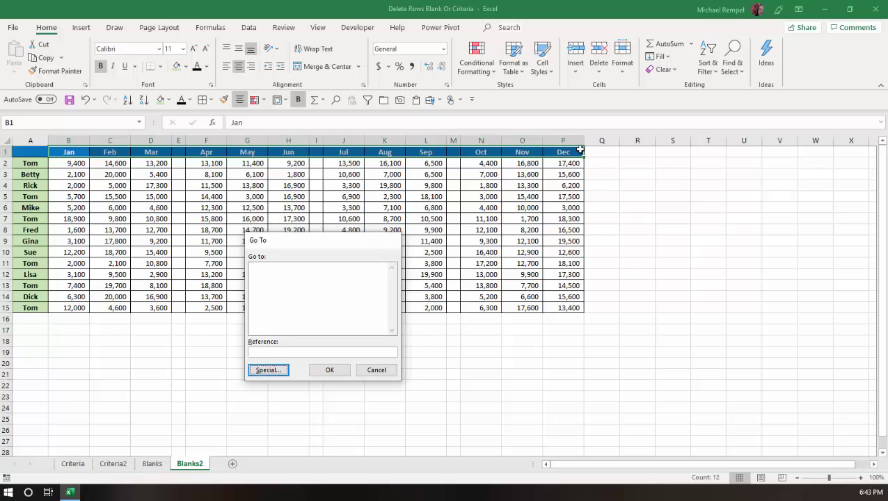
{"action": "key", "text": "alt+k"}
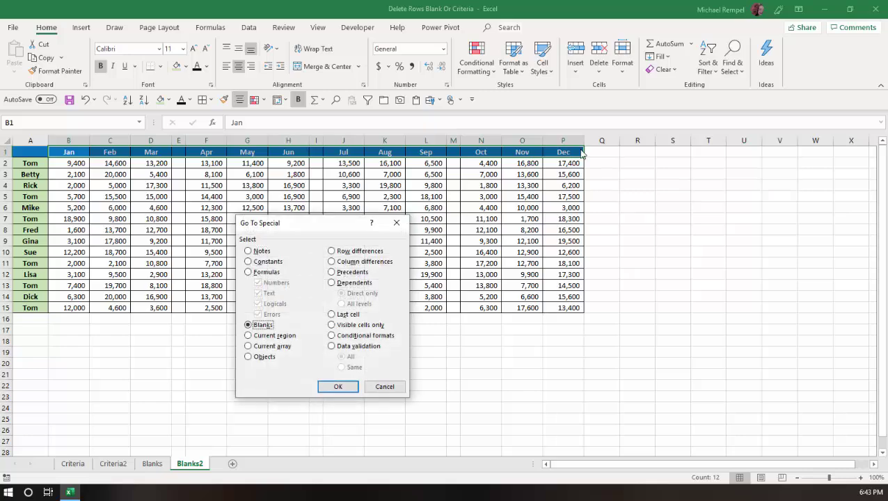
{"action": "key", "text": "Return"}
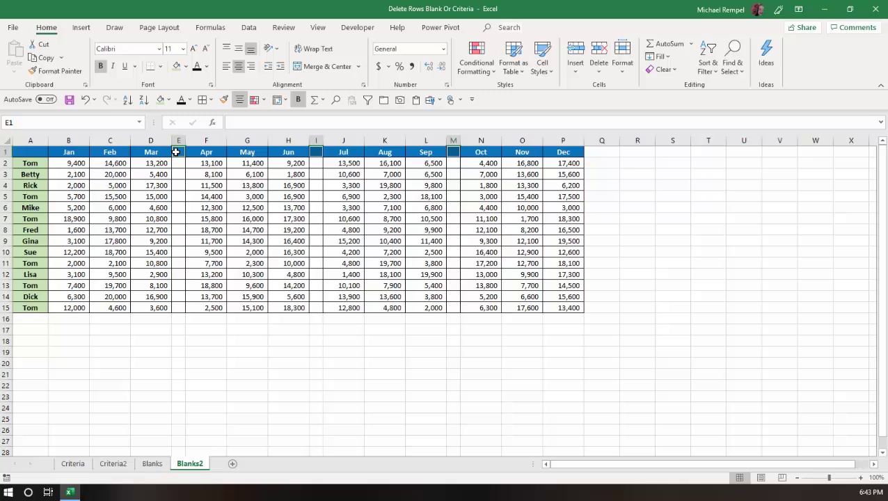
{"action": "key", "text": "ctrl+minus"}
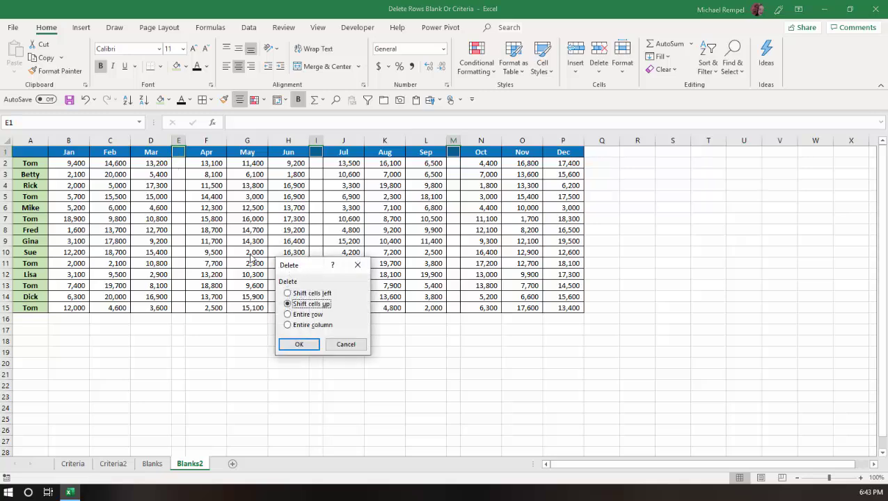
{"action": "left_click", "coordinate": [286, 324]}
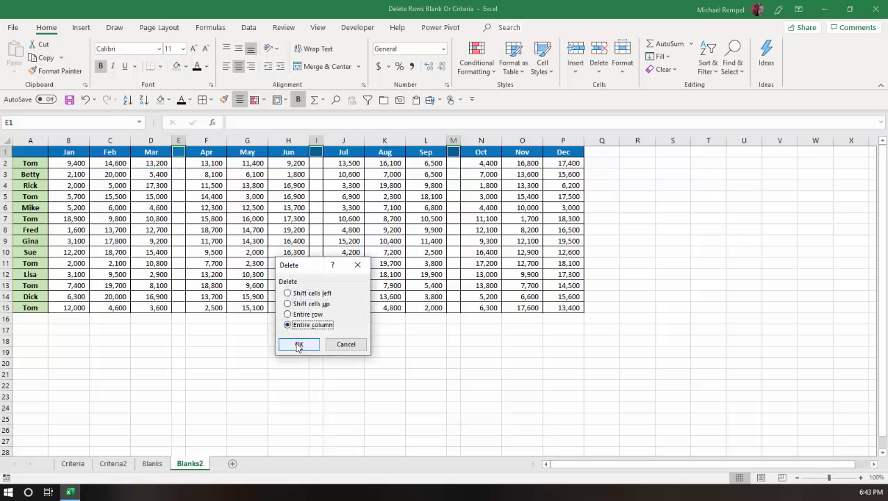
{"action": "left_click", "coordinate": [298, 344]}
{"action": "left_click", "coordinate": [219, 340]}
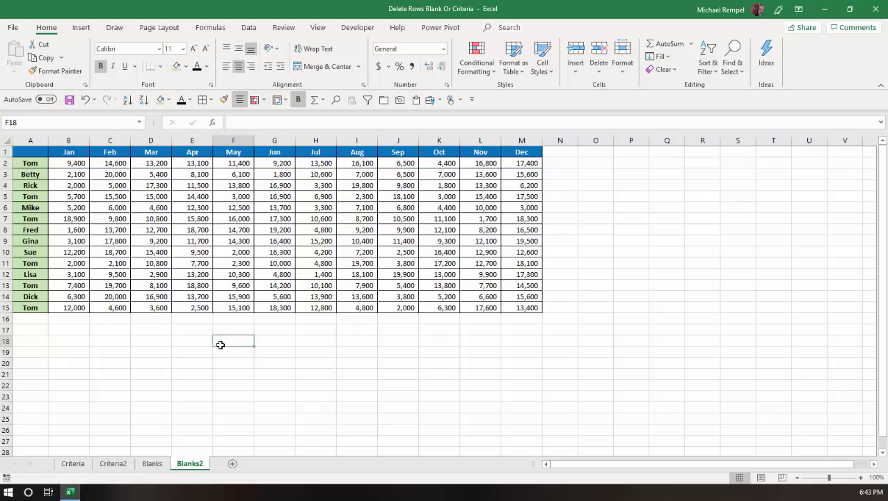